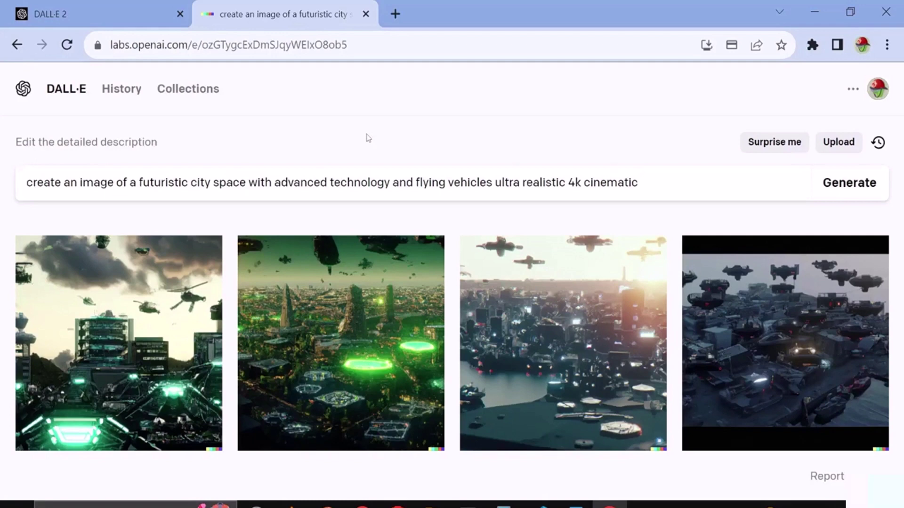
Step: Select the entire futuristic city prompt and delete it
left_click_drag(641, 180, 27, 183)
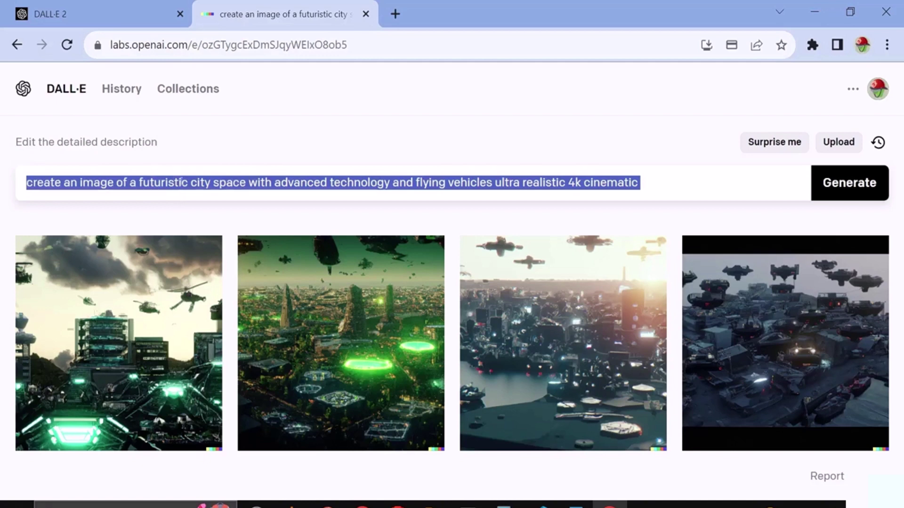
left_click(276, 187)
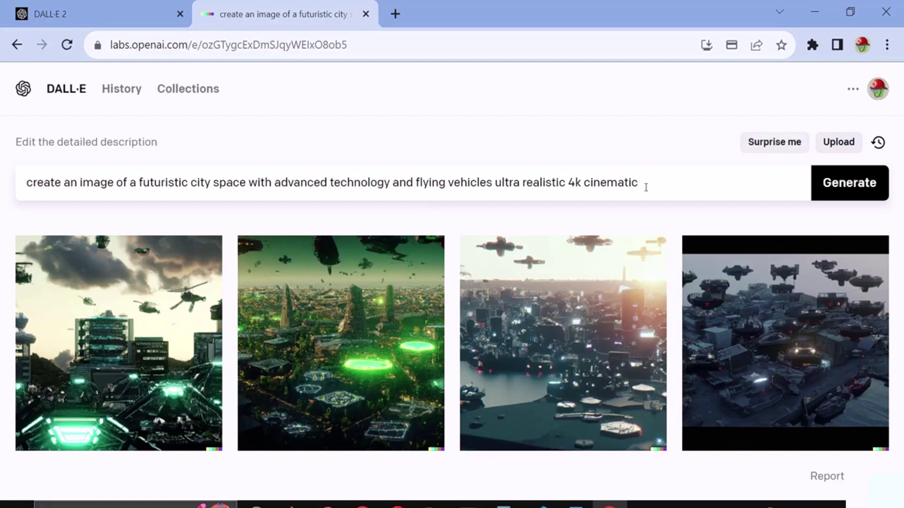
left_click_drag(645, 184, 666, 191)
left_click(665, 191)
left_click_drag(643, 184, 31, 177)
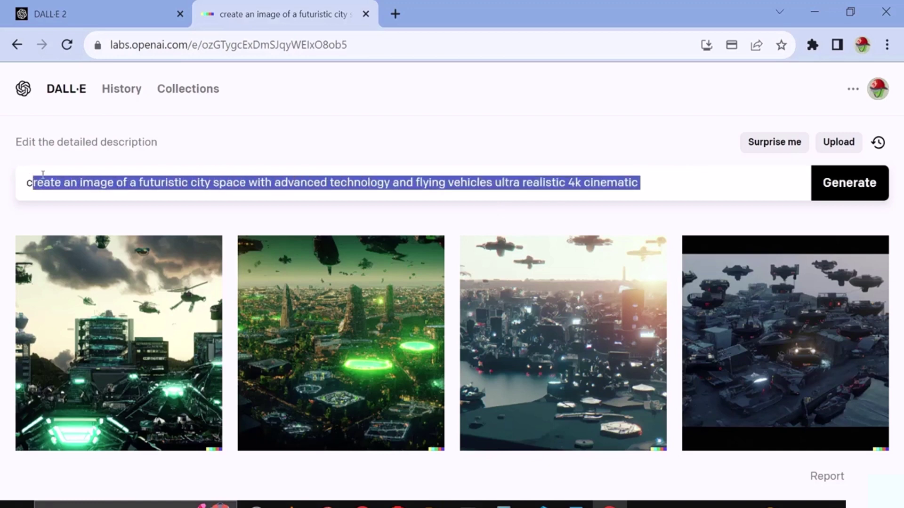
left_click(69, 184)
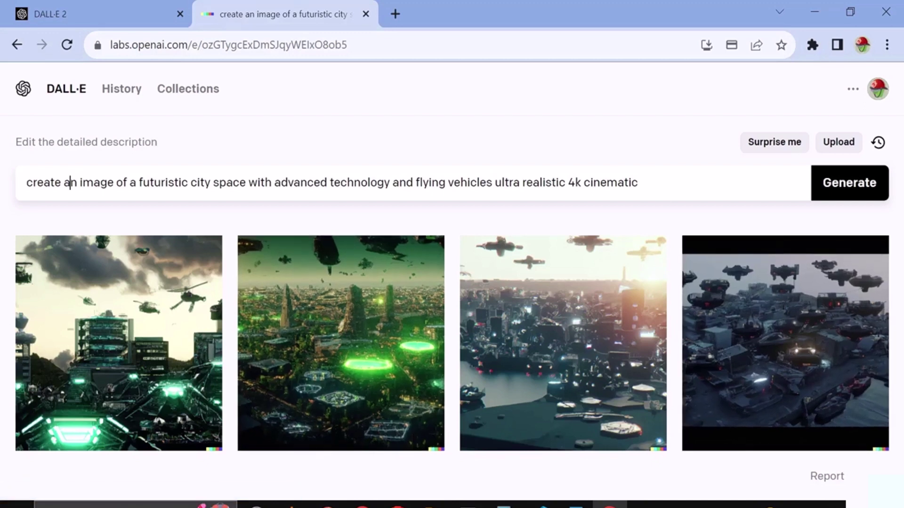
left_click(645, 197)
left_click_drag(672, 185, 23, 178)
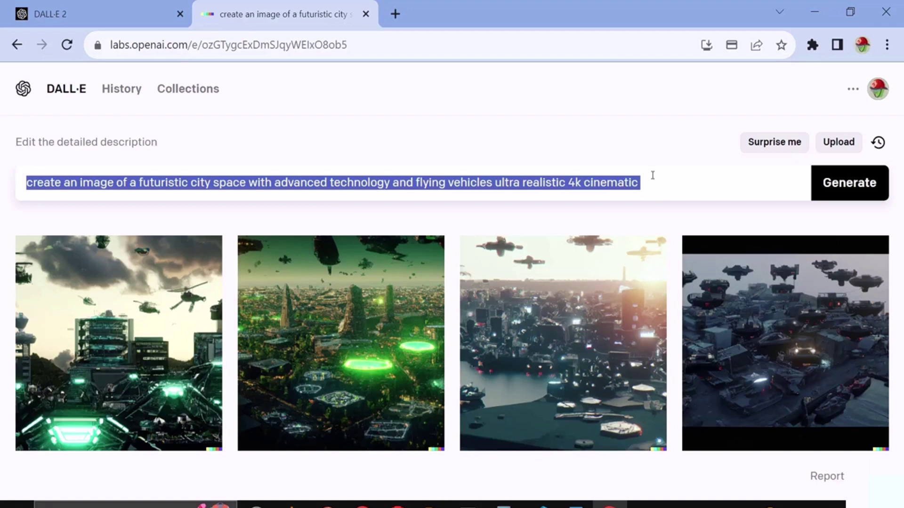
key("BackSpace")
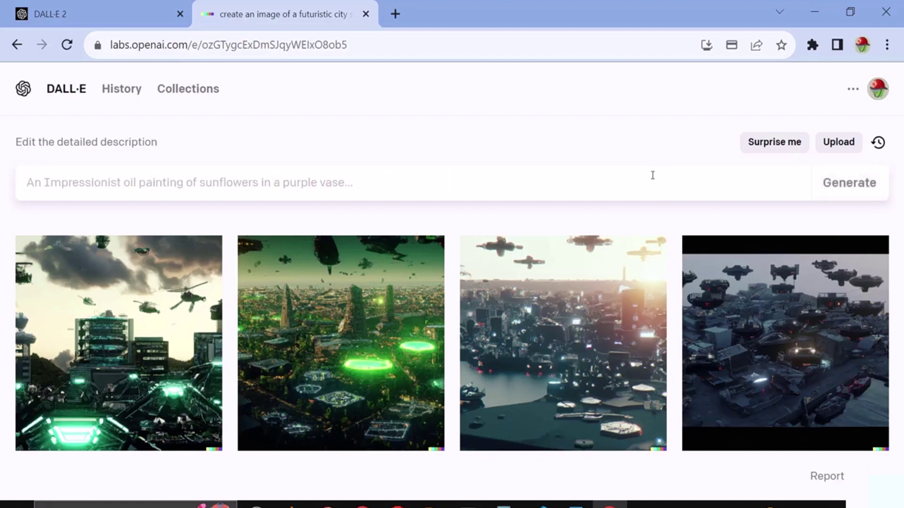
Step: Type the twilight forest prompt with bioluminescent plants, unicorns and fairies, fixing typos
type("Generate")
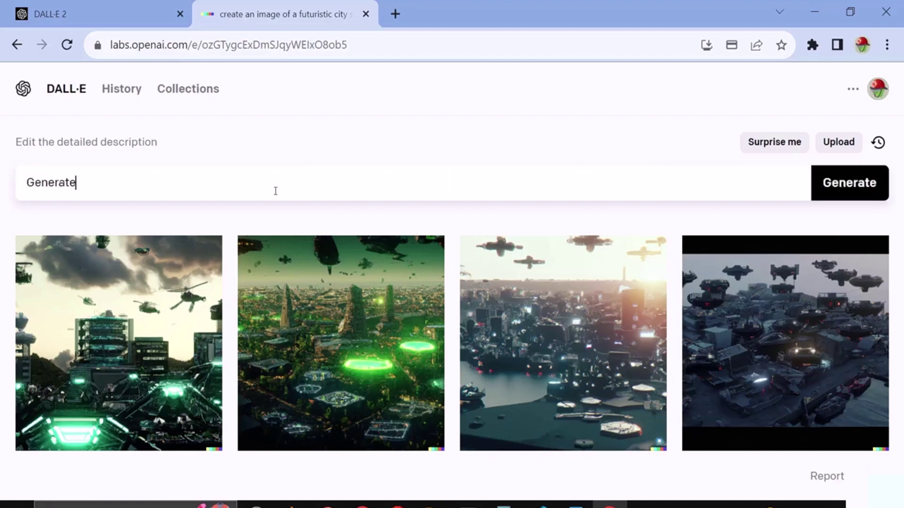
type(" an image of a mythical fores")
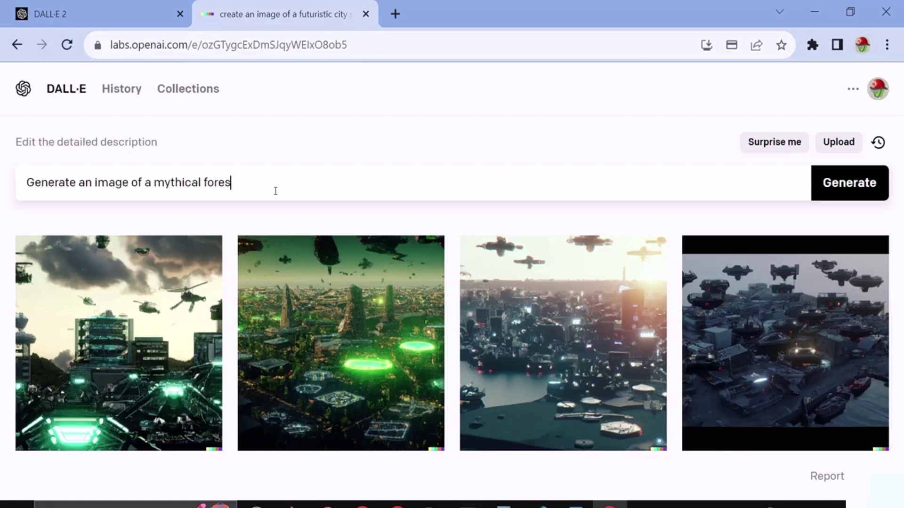
type("t at twilight. Enormous, ancient trees a")
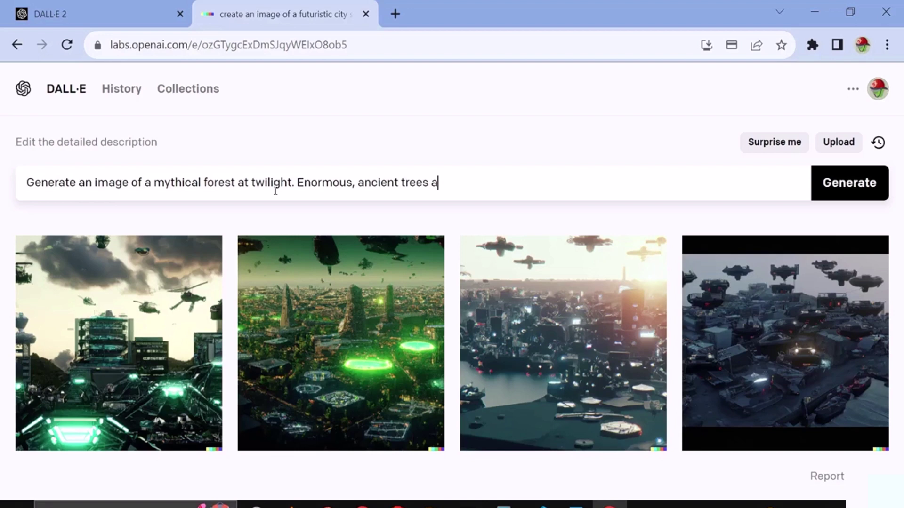
type("re illuminated by the ")
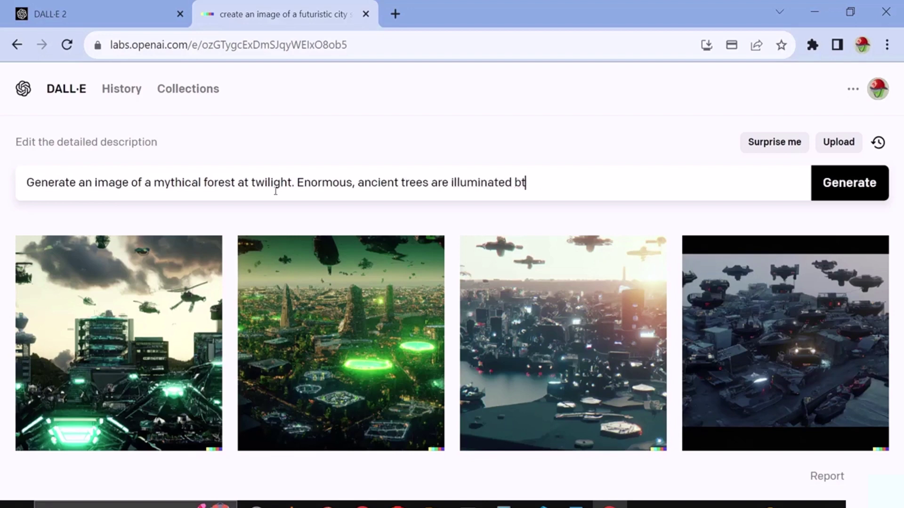
type("soft glow of biolumin")
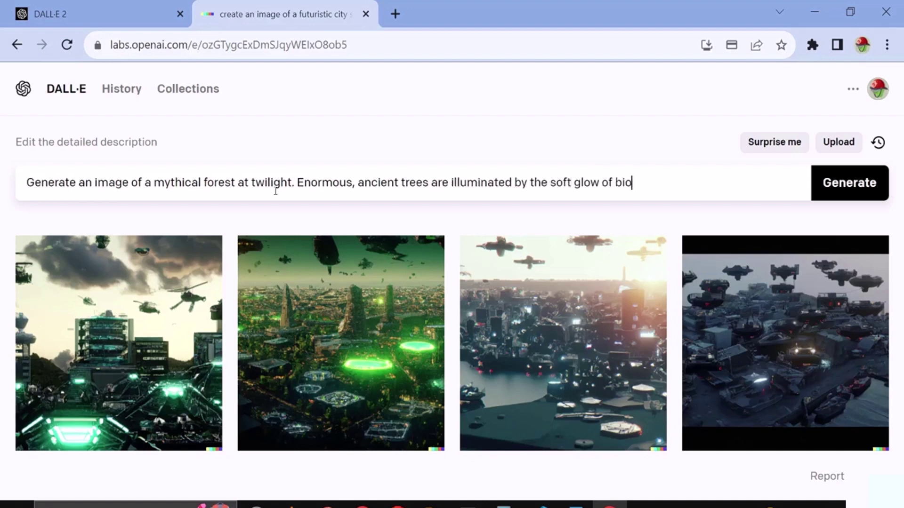
key("BackSpace")
key("BackSpace")
key("BackSpace")
type("minescent plants")
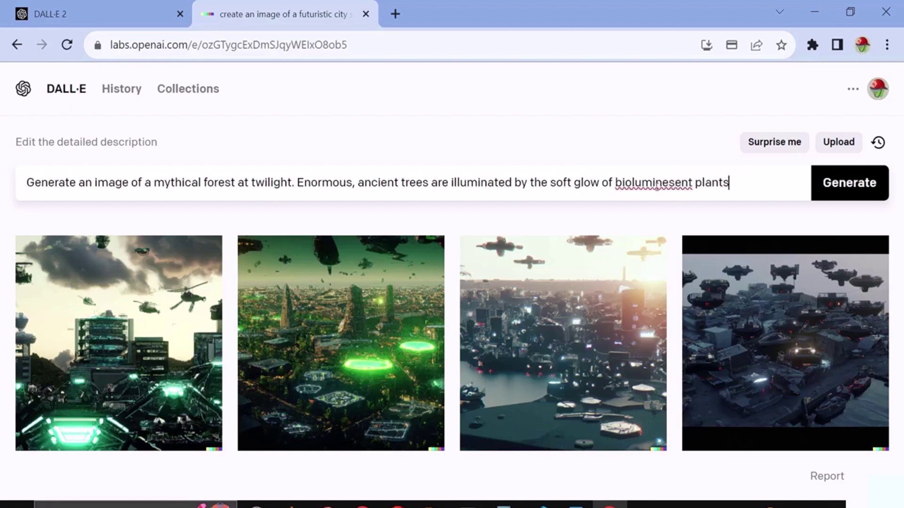
type(". Mythical creat")
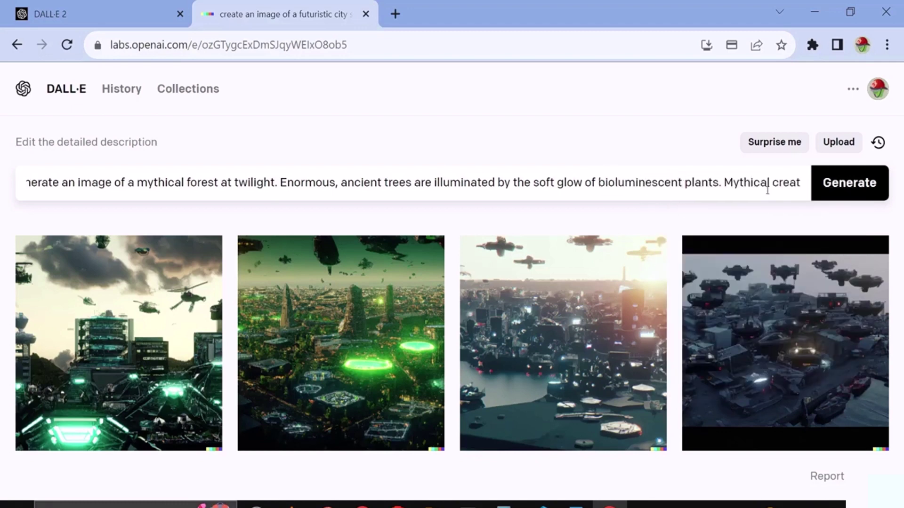
type("ures, like unicorns and fairies, inhbit")
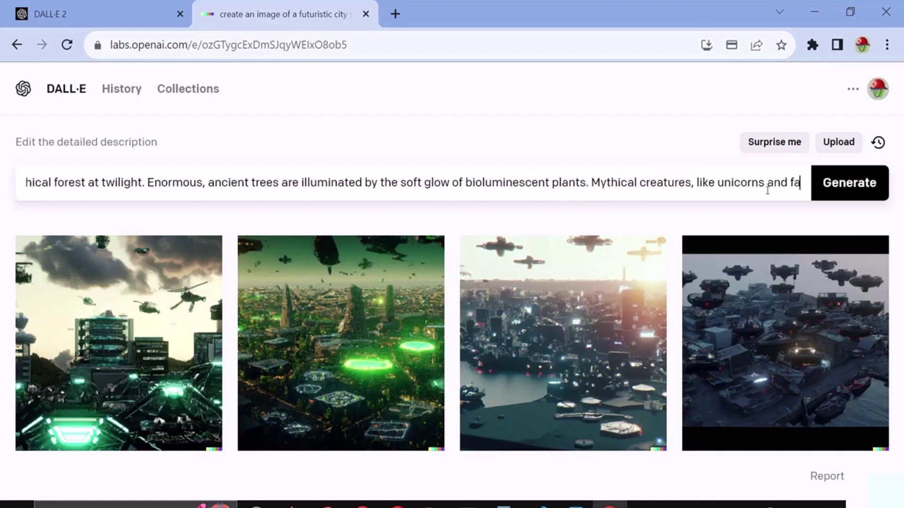
key("BackSpace")
key("BackSpace")
key("BackSpace")
type("abit the")
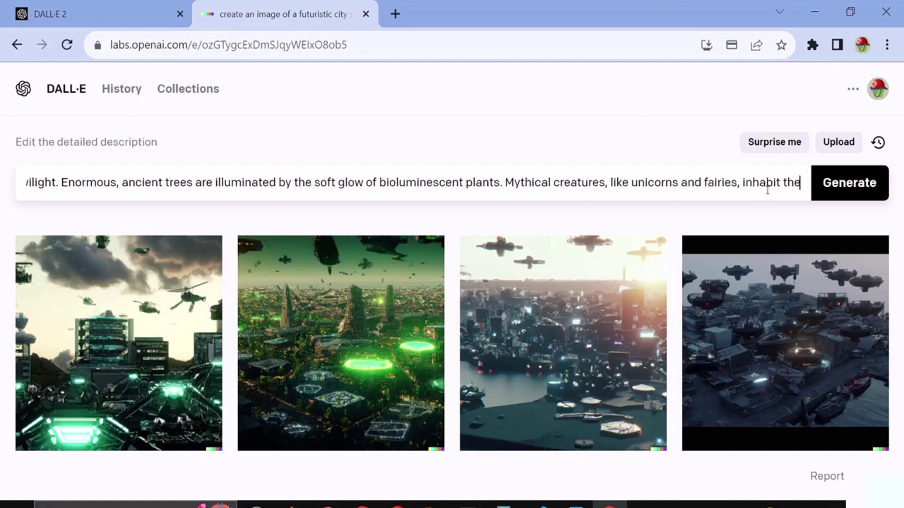
type(" scene.")
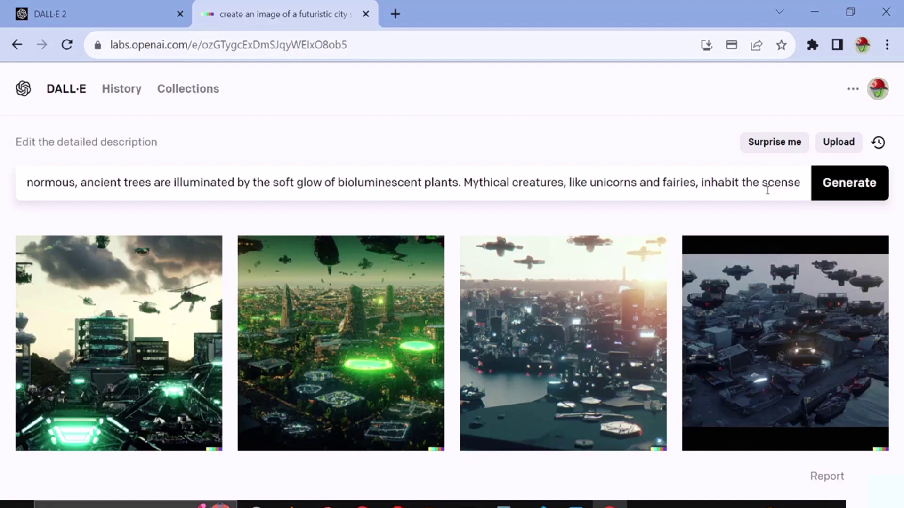
Step: Generate images from the forest prompt, then review its wording from 'bioluminescent' onward
left_click(877, 197)
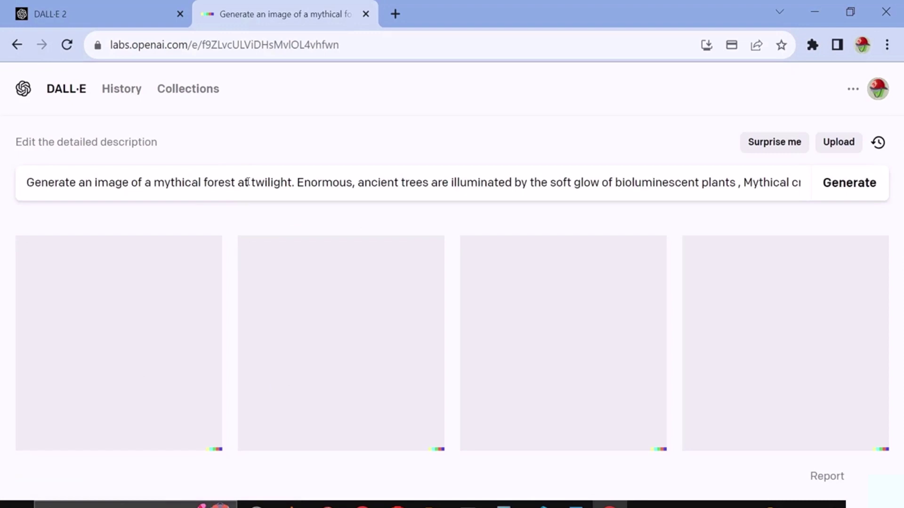
left_click(729, 189)
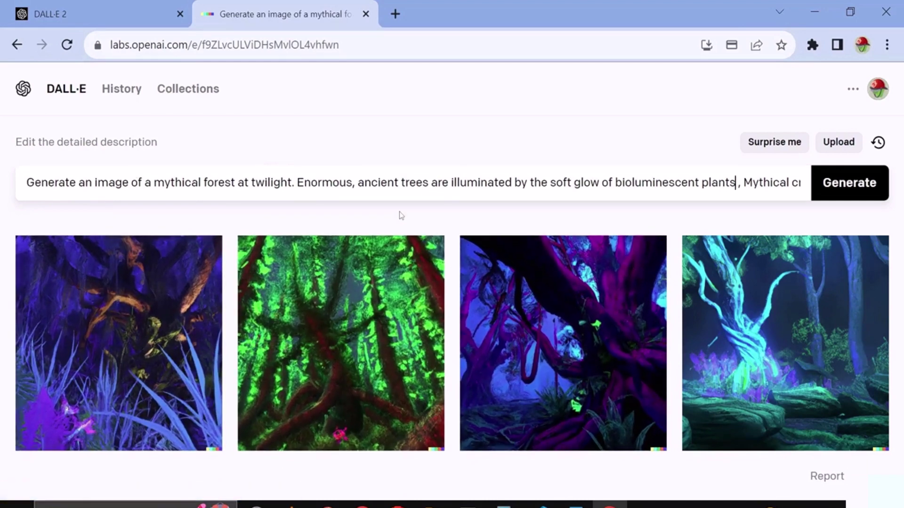
key("ctrl+Left")
key("ctrl+Left")
left_click_drag(651, 184, 703, 206)
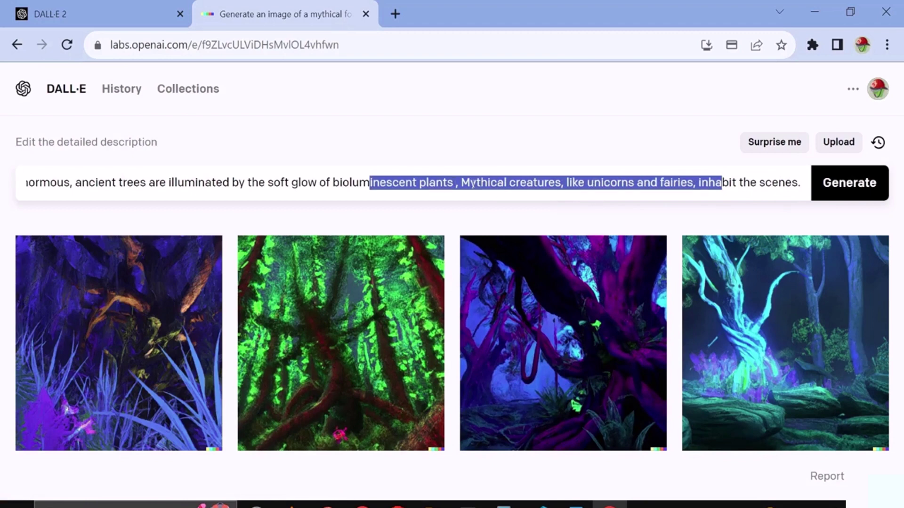
left_click(721, 196)
left_click_drag(800, 184, 572, 240)
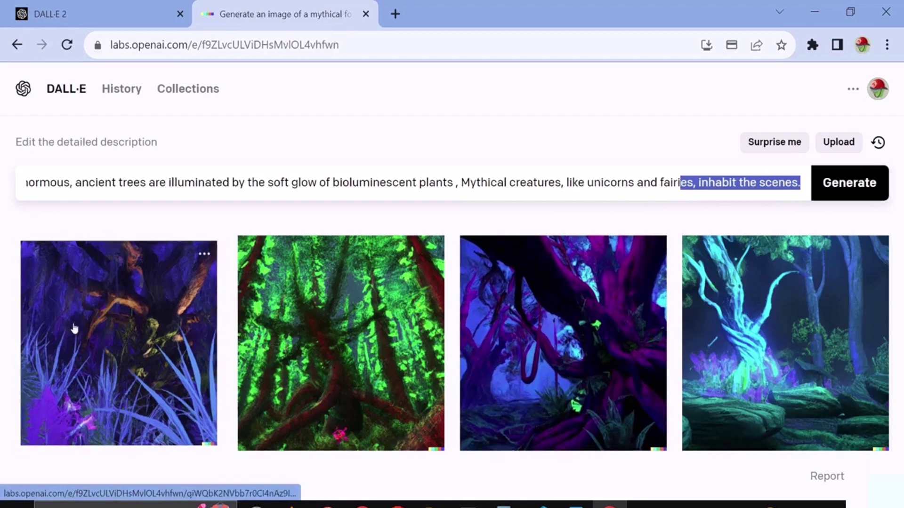
left_click(162, 184)
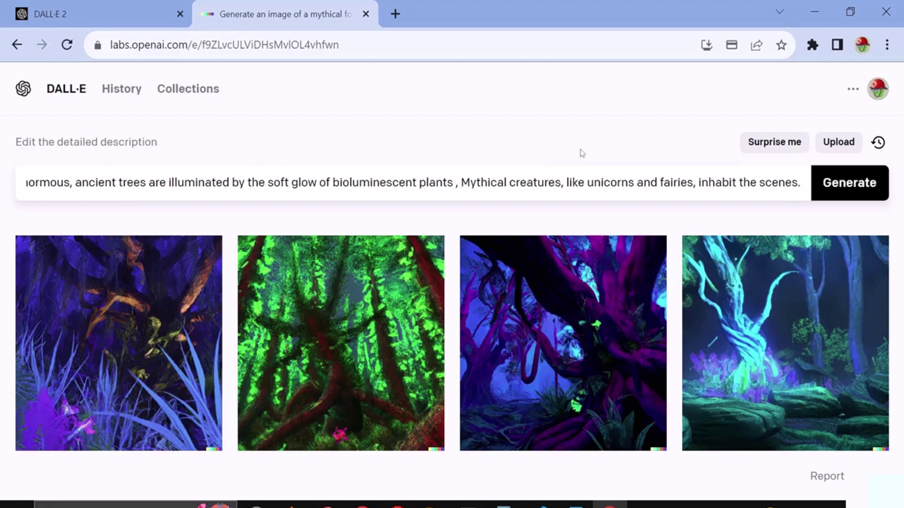
Step: Replace the prompt with 'Illustrate a medieval battlefield during a fierce clash between knights and an army of creatures.'
left_click_drag(802, 183, 19, 184)
key("BackSpace")
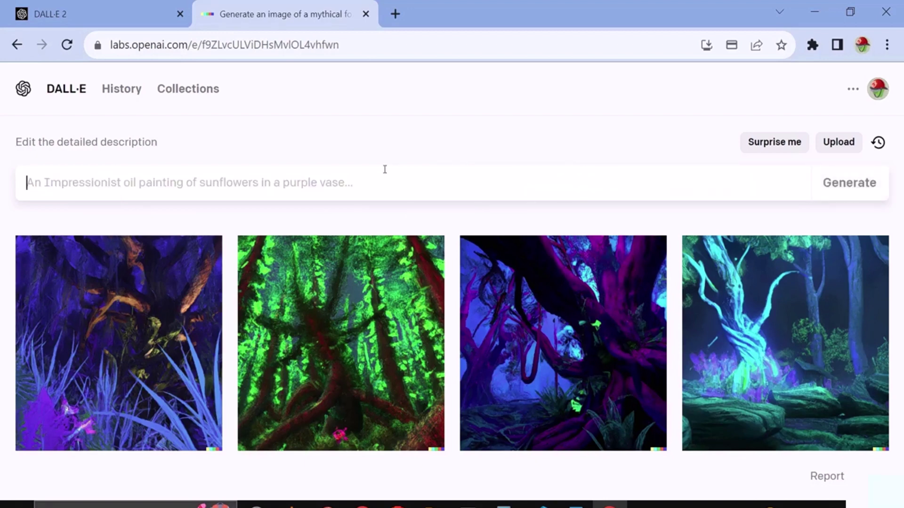
type("illustrate a medieval")
type(" battlefield during a ")
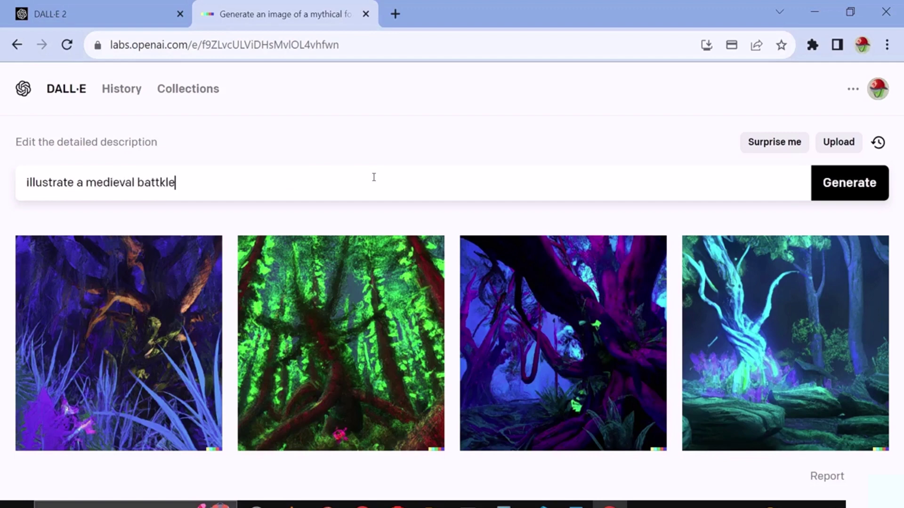
type("fierce clash be")
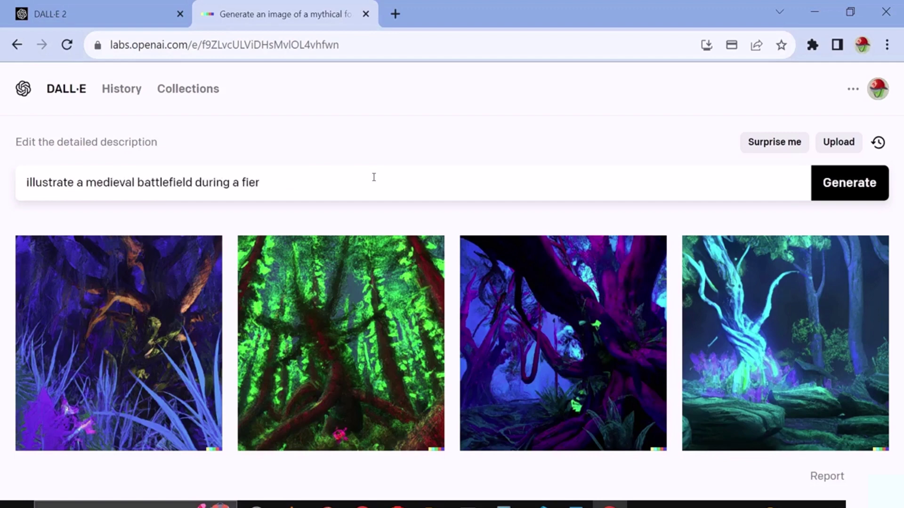
key("BackSpace")
type("between knights and abn")
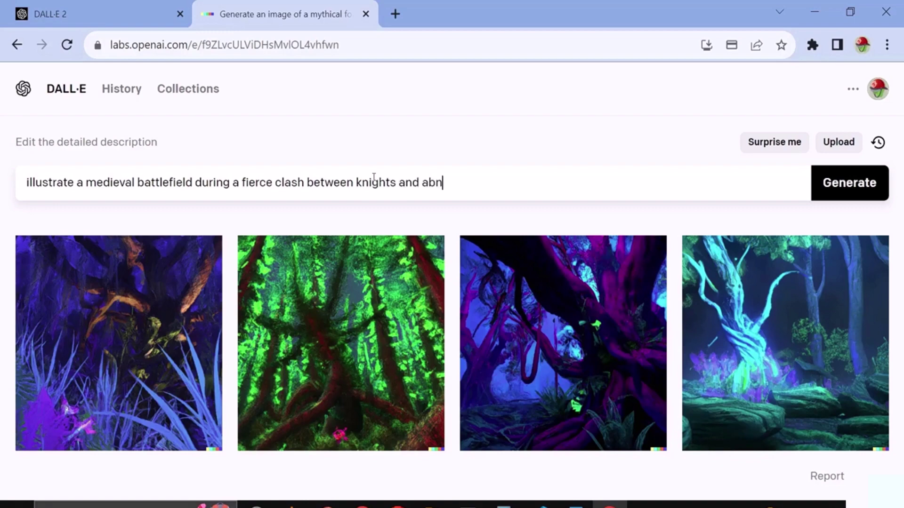
key("BackSpace")
key("BackSpace")
type("n army of m")
key("BackSpace")
type("creatrues.")
Step: Add the sentence 'The sky is dark with storm clouds, and magic is in the air'
right_click(500, 176)
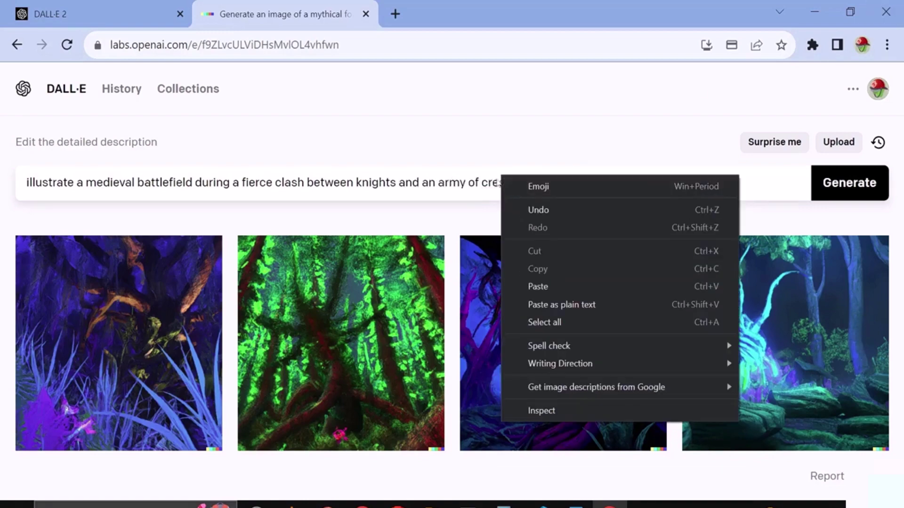
left_click(544, 179)
type("The C")
key("BackSpace")
type("sky is")
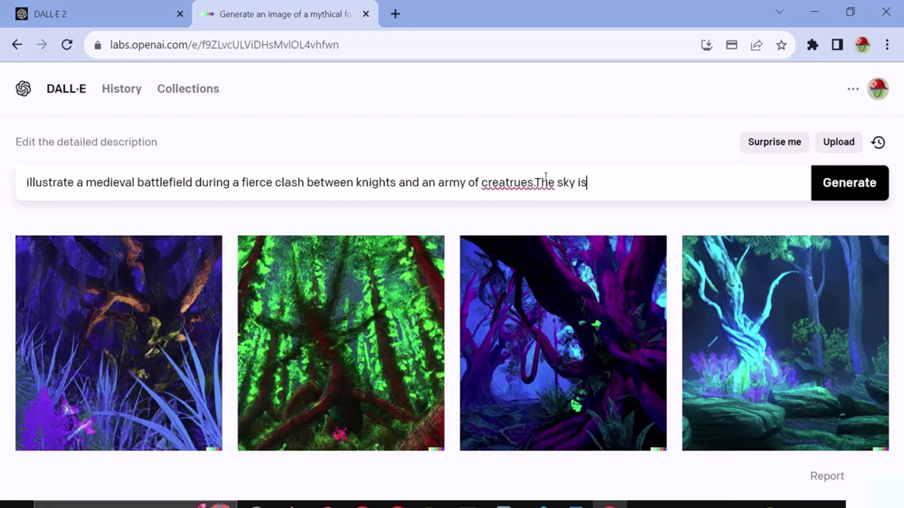
type(" dark with storm clouds, and magic is in the air")
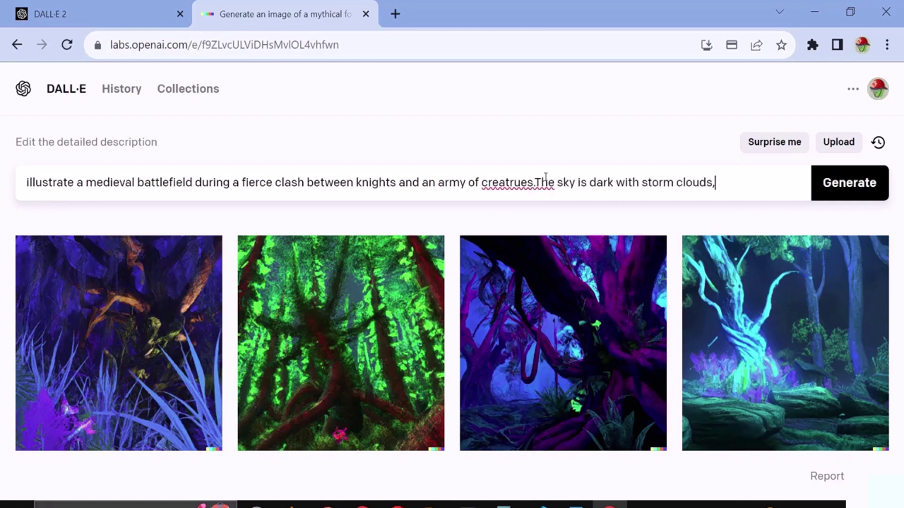
Step: Correct the misspelling 'creatrues' to 'creatures' using the spelling suggestion
right_click(489, 182)
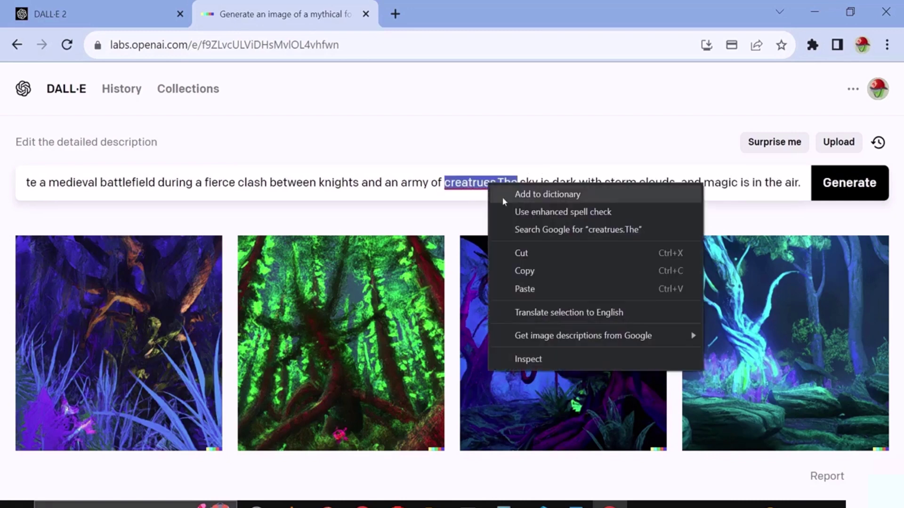
left_click(499, 183)
right_click(473, 184)
left_click(516, 193)
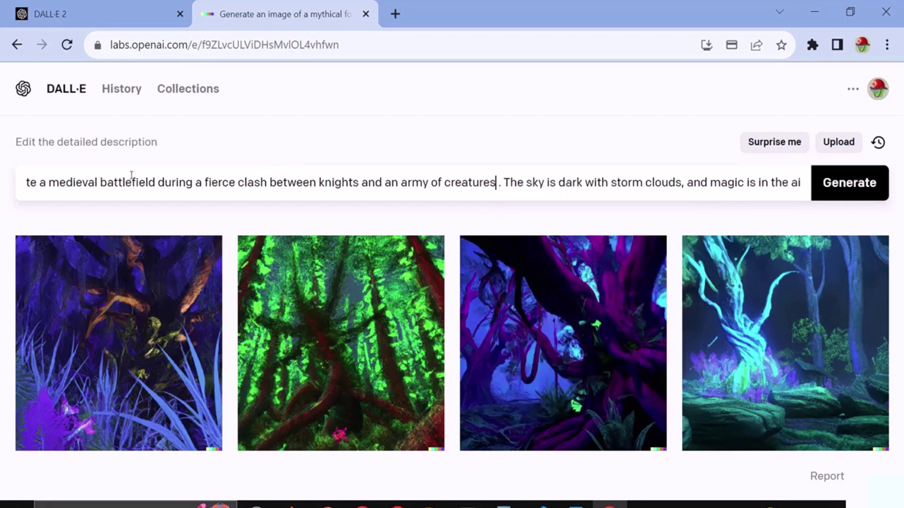
Step: Generate four images from the knights-versus-creatures battlefield prompt
left_click(816, 186)
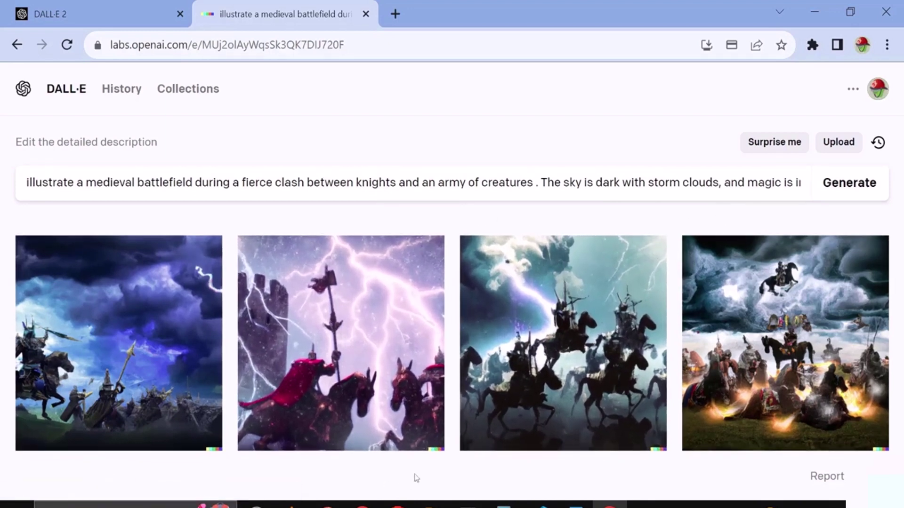
left_click(707, 181)
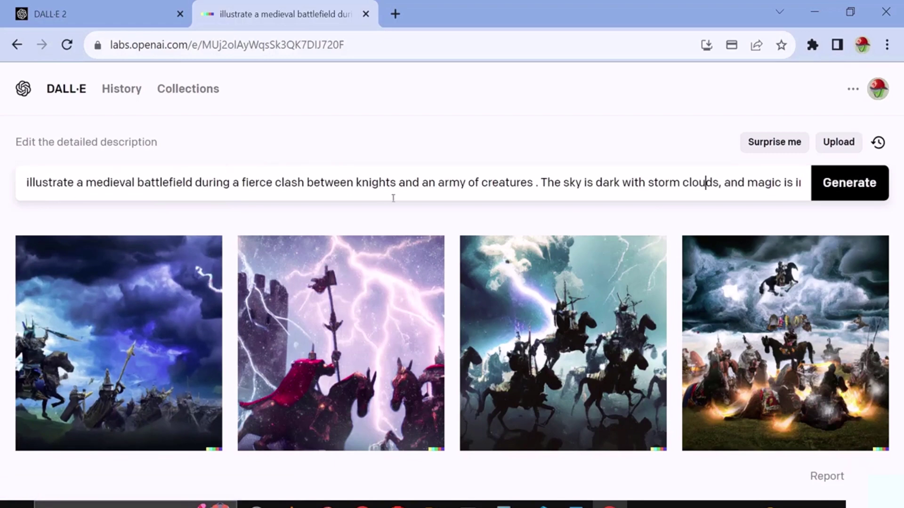
left_click_drag(517, 186, 365, 184)
left_click(339, 183)
left_click_drag(429, 189, 334, 184)
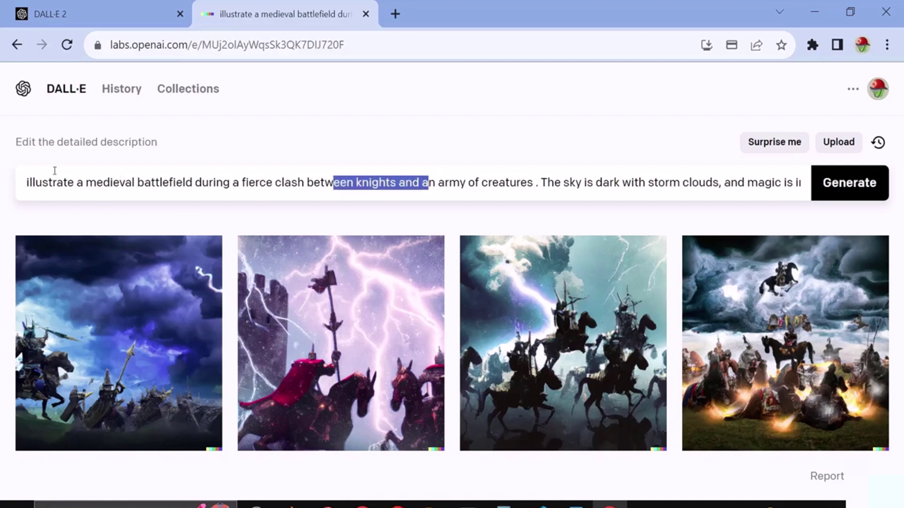